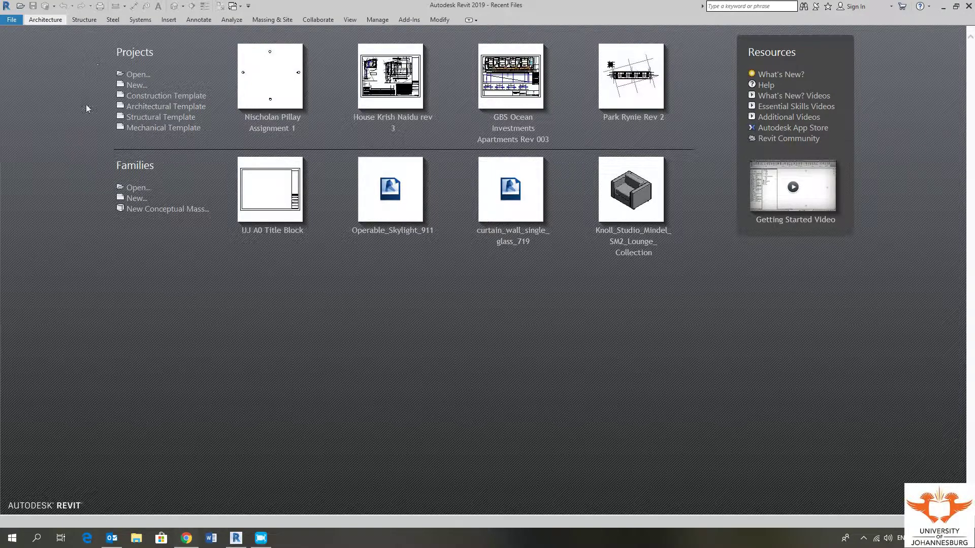
Step: Create a new Project based on UJ Student Template 2019.rte, keeping Project selected rather than template
click(139, 86)
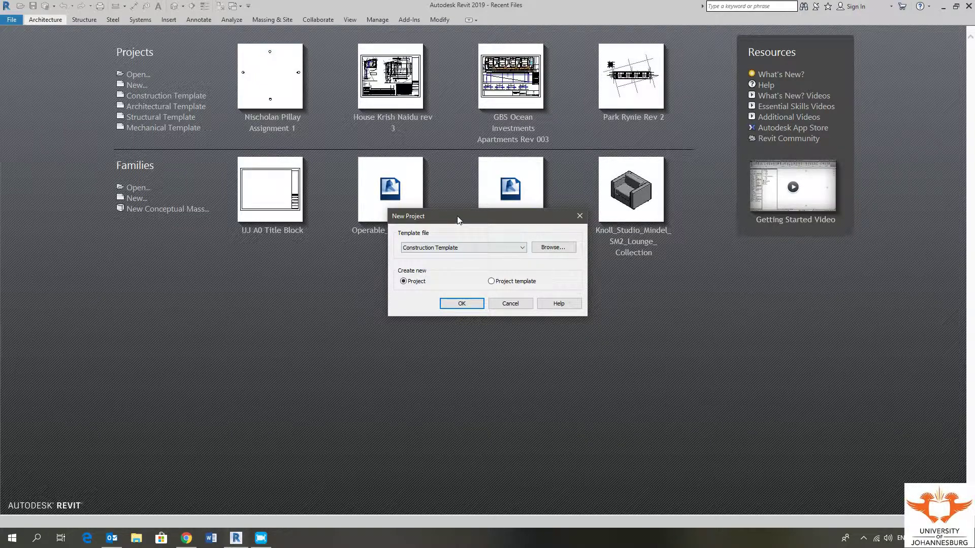
drag(458, 219, 385, 264)
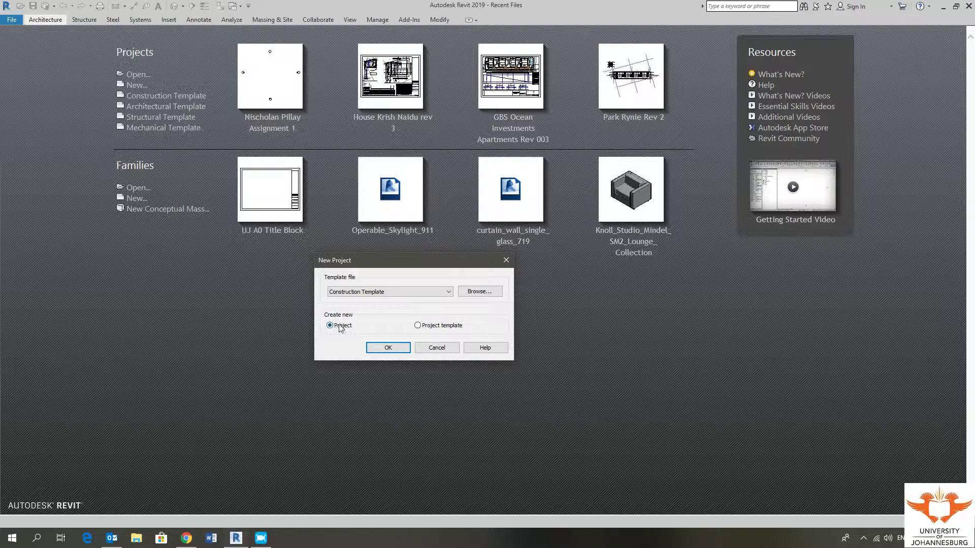
click(425, 325)
click(333, 326)
click(486, 294)
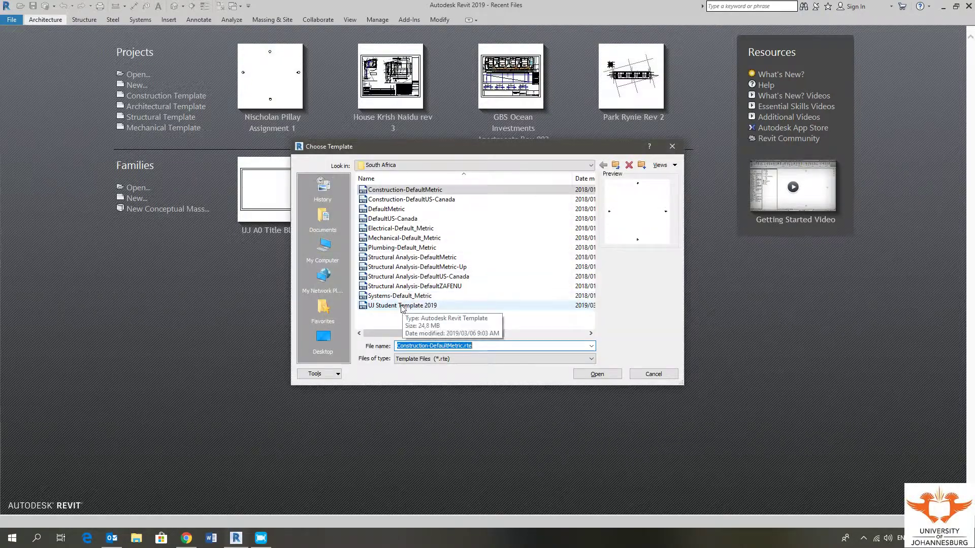
click(402, 306)
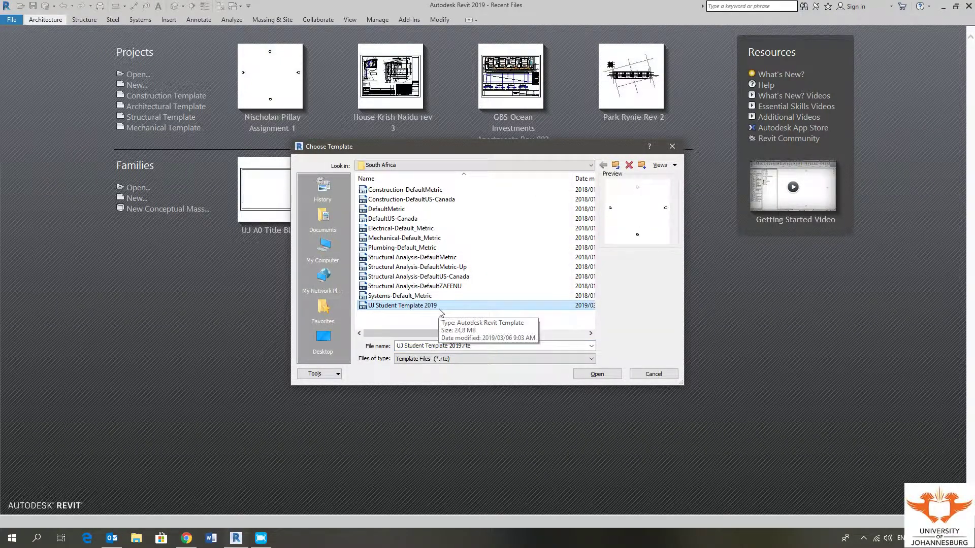
click(598, 374)
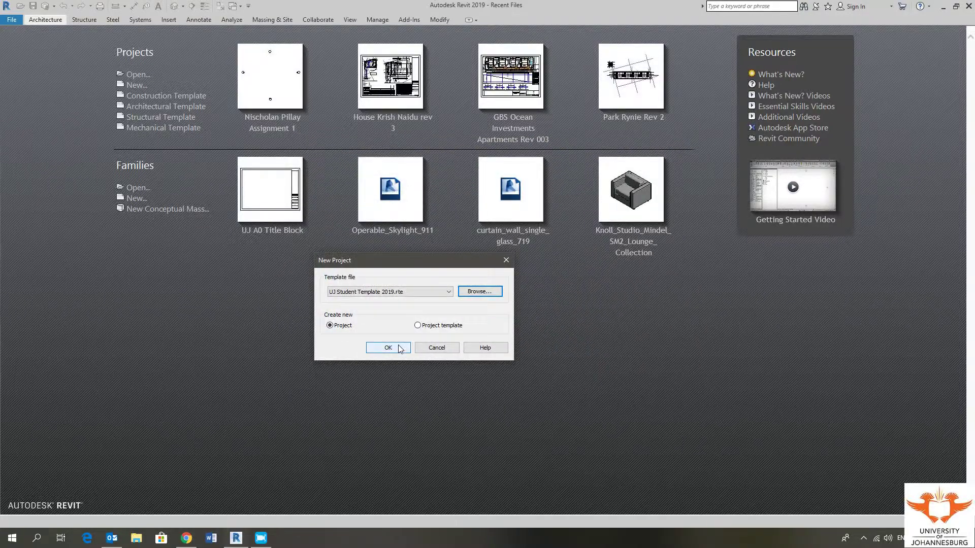
click(399, 347)
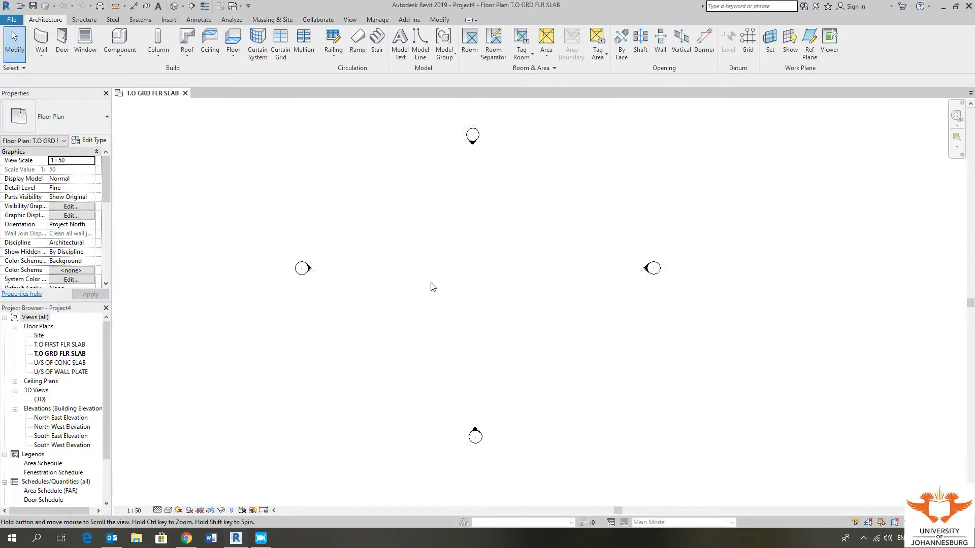
Step: Pan and zoom around the T.O GRD FLR SLAB floor plan to inspect its elevation markers
scroll(431, 287, down, 3)
middle_drag(431, 285, 490, 269)
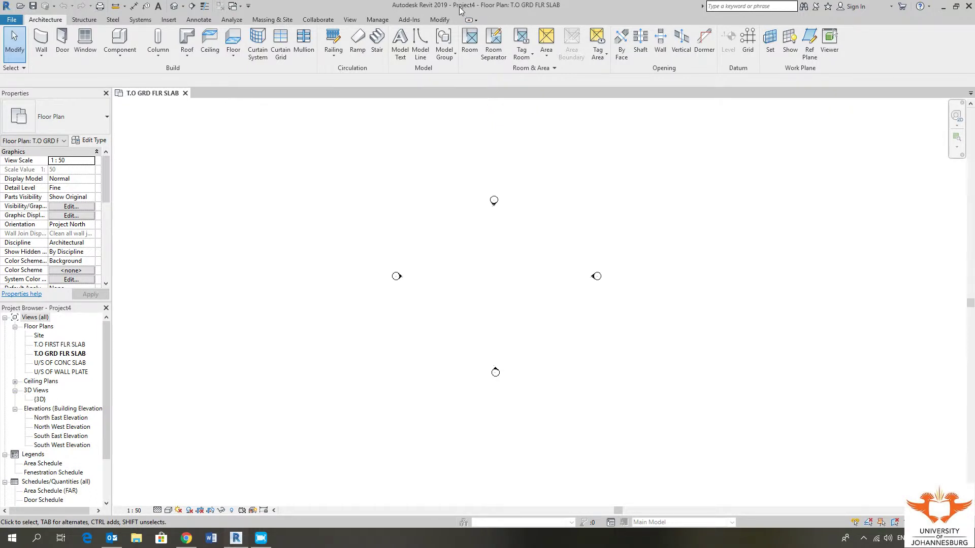
middle_drag(513, 240, 501, 245)
middle_drag(480, 286, 476, 275)
middle_drag(496, 229, 524, 230)
middle_drag(492, 311, 471, 312)
middle_drag(519, 347, 494, 339)
middle_drag(470, 298, 479, 294)
Step: Close the first project's view and create a fresh Project5 from UJ Student Template 2019.rte
click(185, 93)
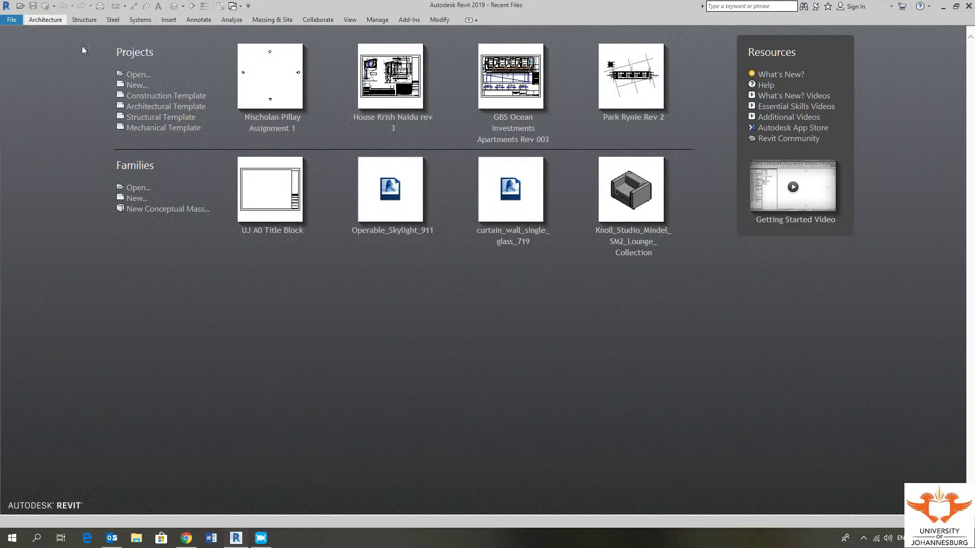
click(132, 85)
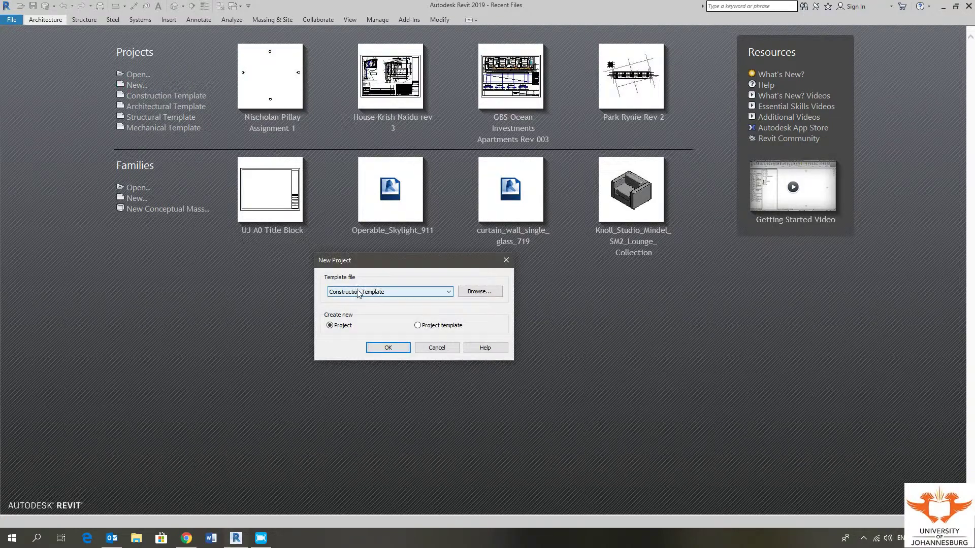
click(486, 293)
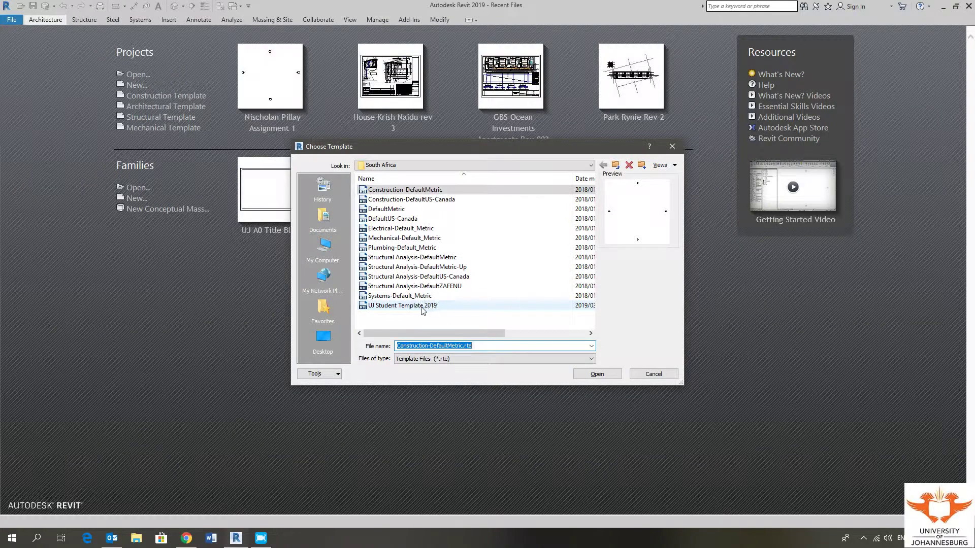
click(421, 306)
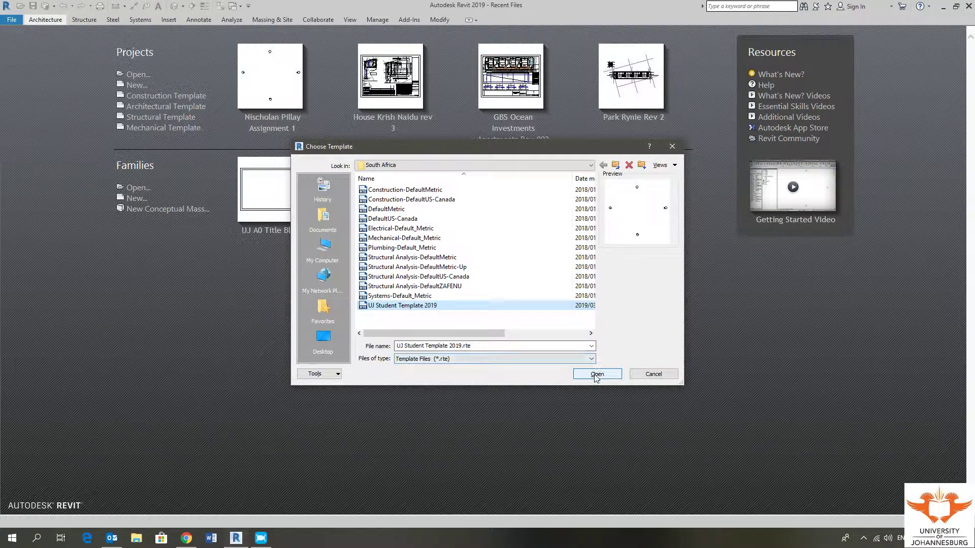
click(596, 374)
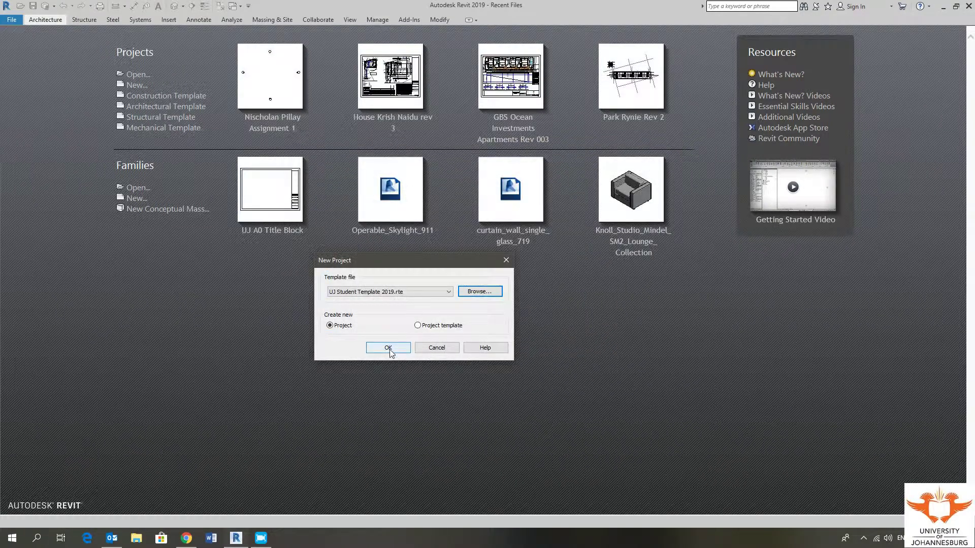
click(389, 349)
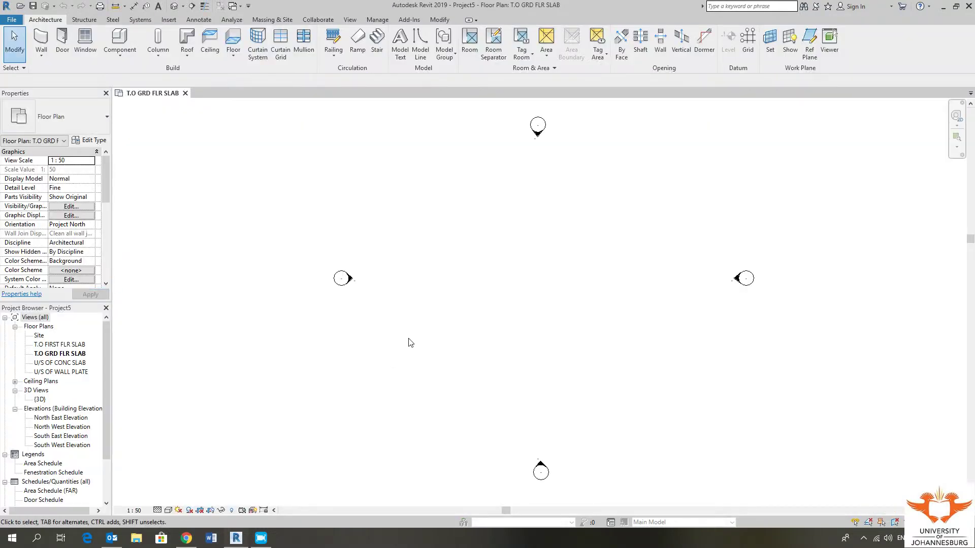
middle_drag(522, 276, 478, 274)
Step: Bring up Save As > Project for Project5 as a Project Files (*.rvt) file
scroll(431, 259, down, 2)
mouse_move(450, 333)
middle_down()
mouse_move(457, 348)
mouse_move(457, 325)
middle_up()
scroll(448, 333, down, 2)
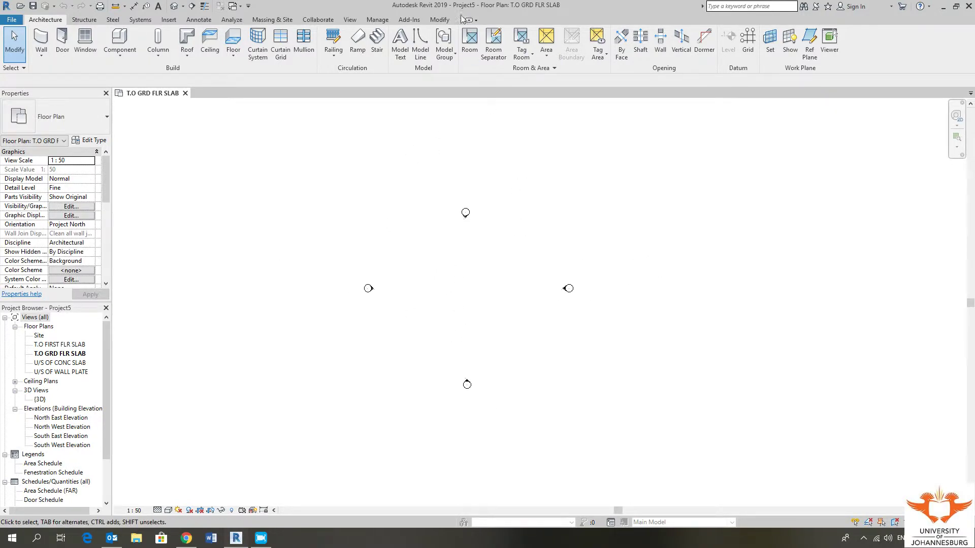
middle_drag(474, 387, 465, 381)
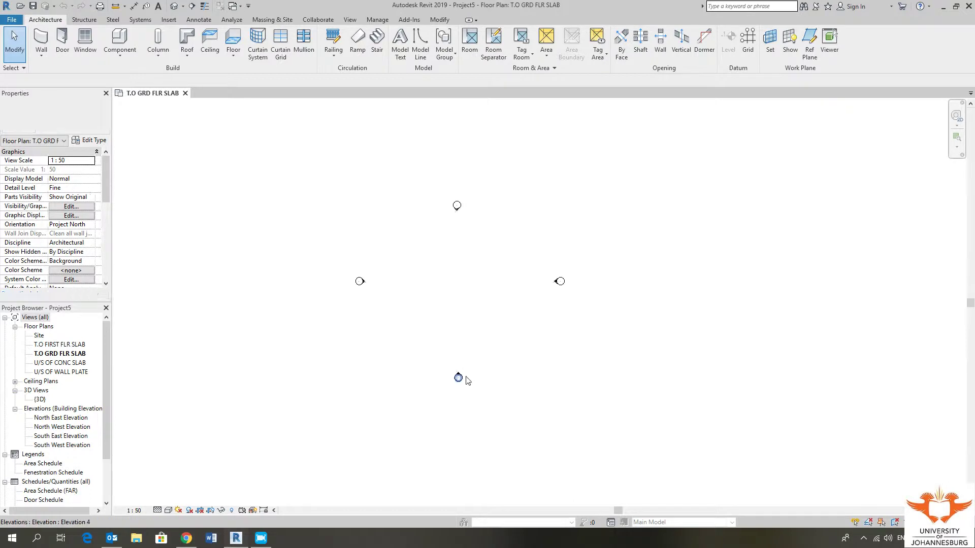
middle_drag(641, 394, 653, 397)
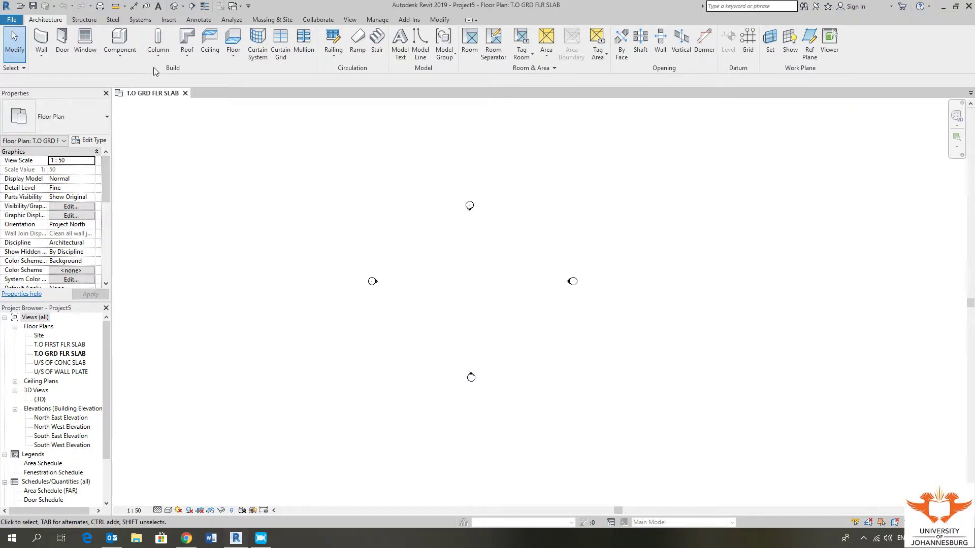
click(11, 20)
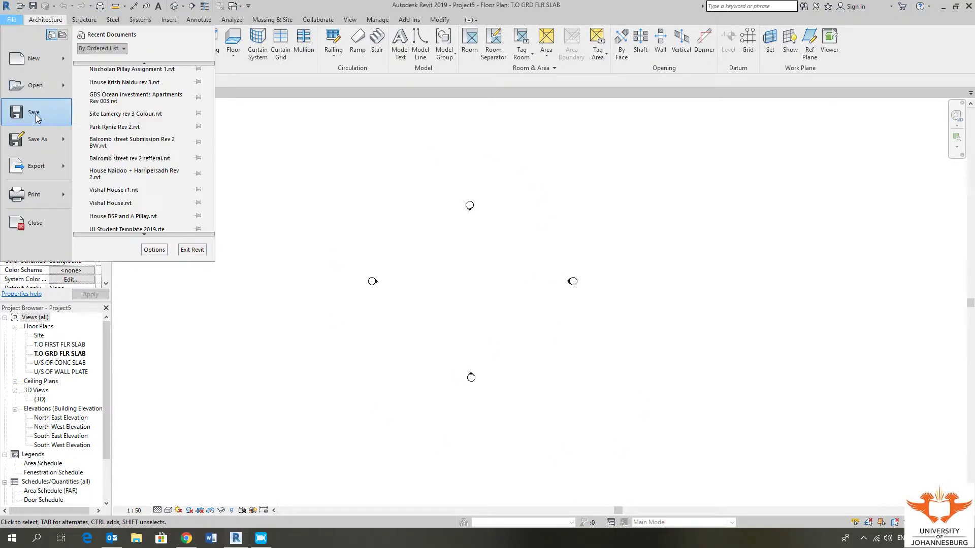
click(40, 138)
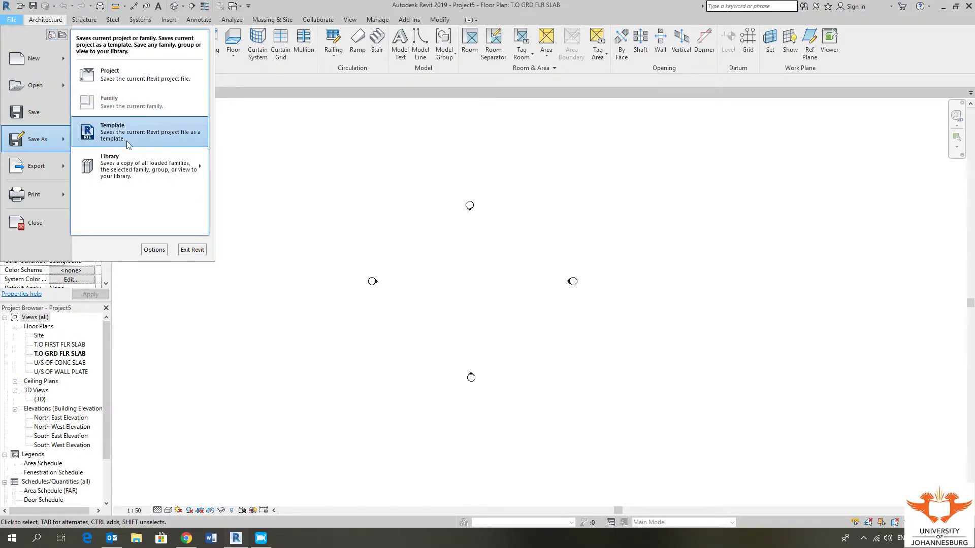
click(122, 71)
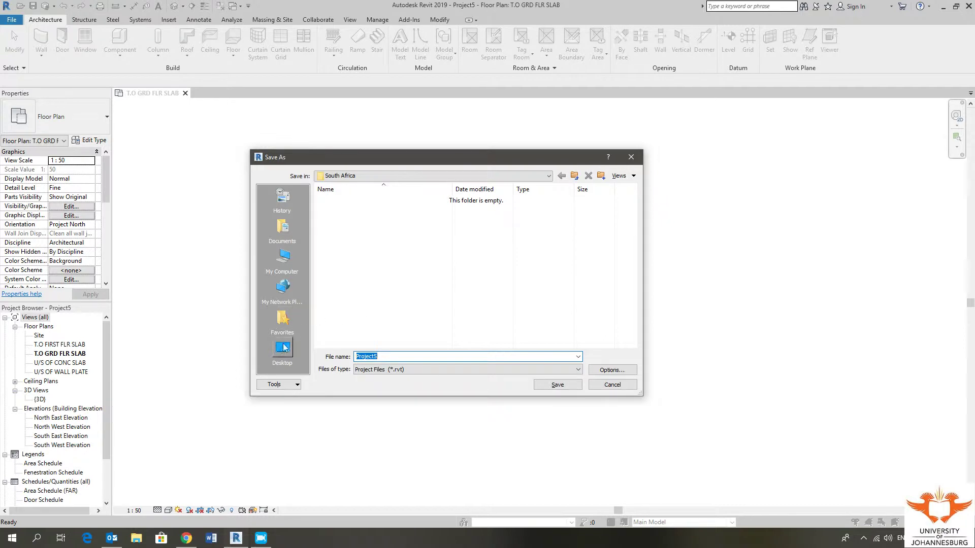
Step: Save the project to the Desktop as 'Assignment 1' followed by the student number and name
click(283, 349)
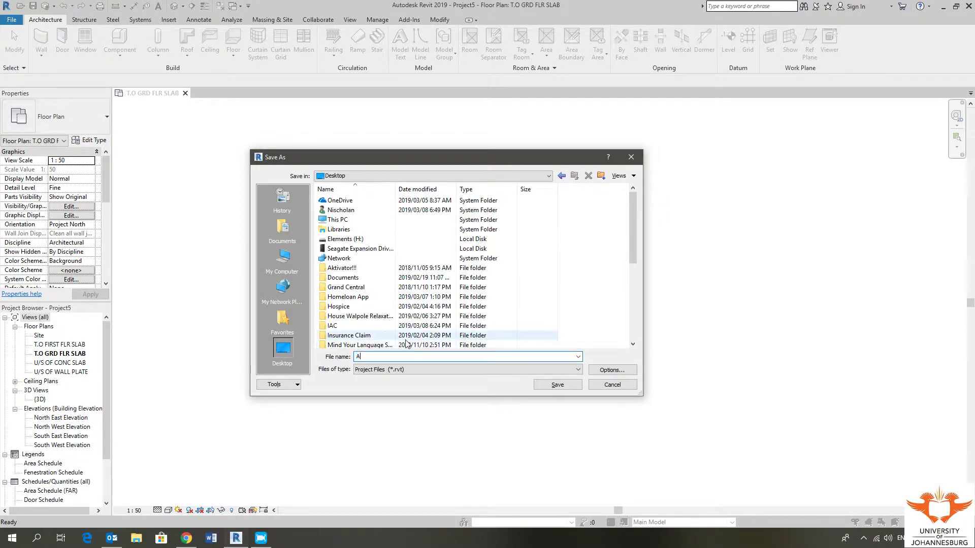
text(Ass)
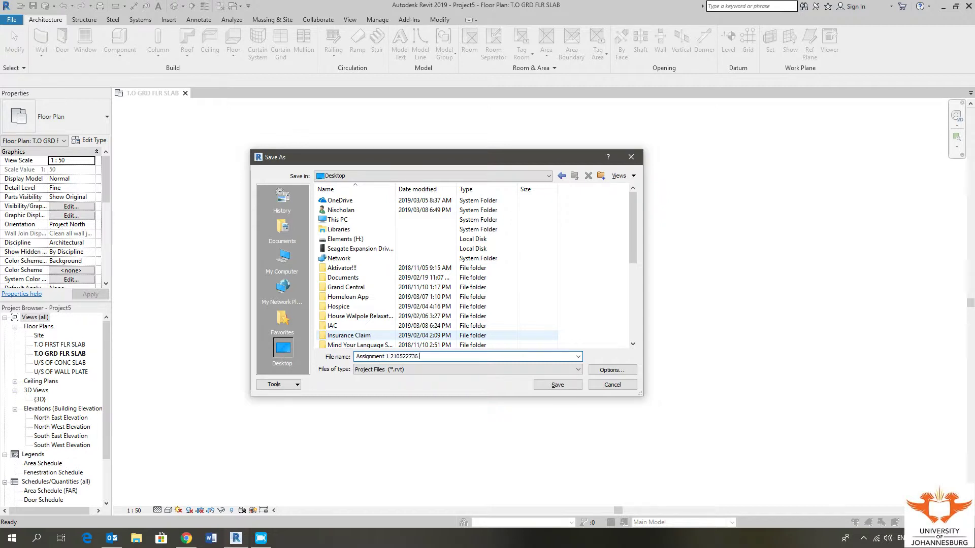
drag(635, 254, 634, 341)
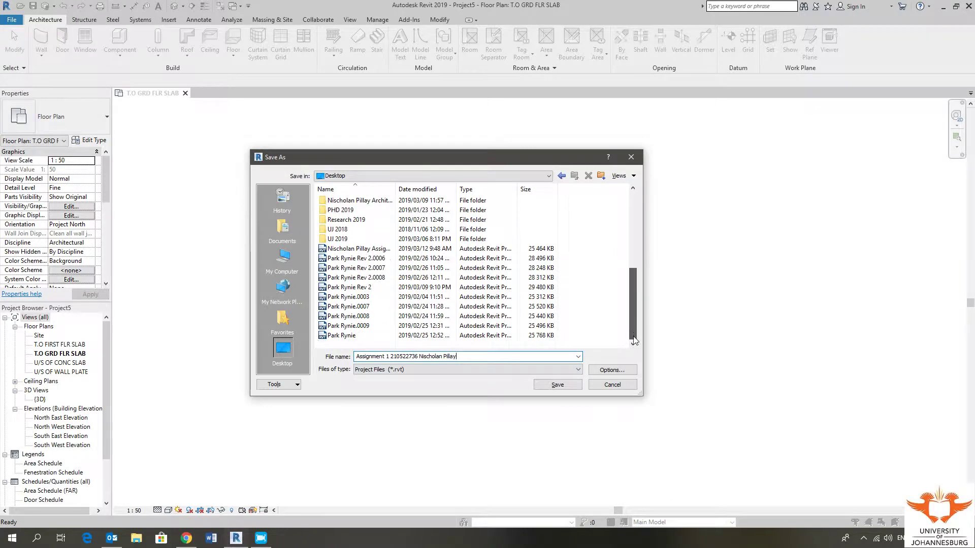
click(558, 386)
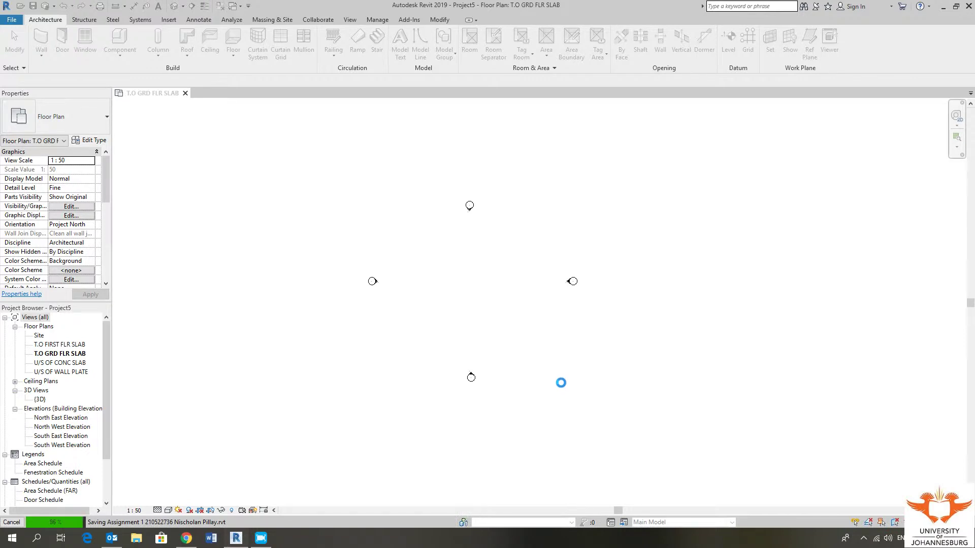
Step: Nudge the floor plan slightly right while the Assignment 1 .rvt save completes
middle_drag(482, 279, 494, 296)
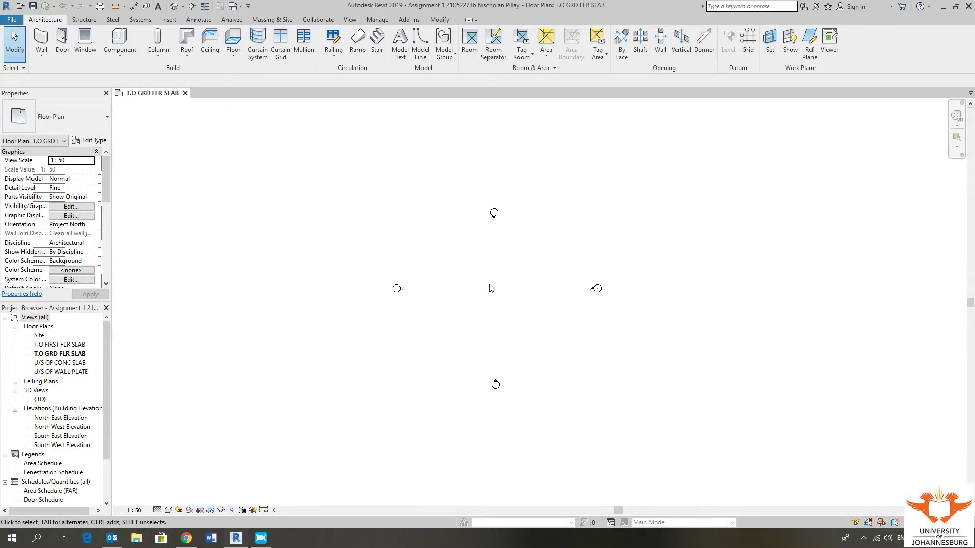